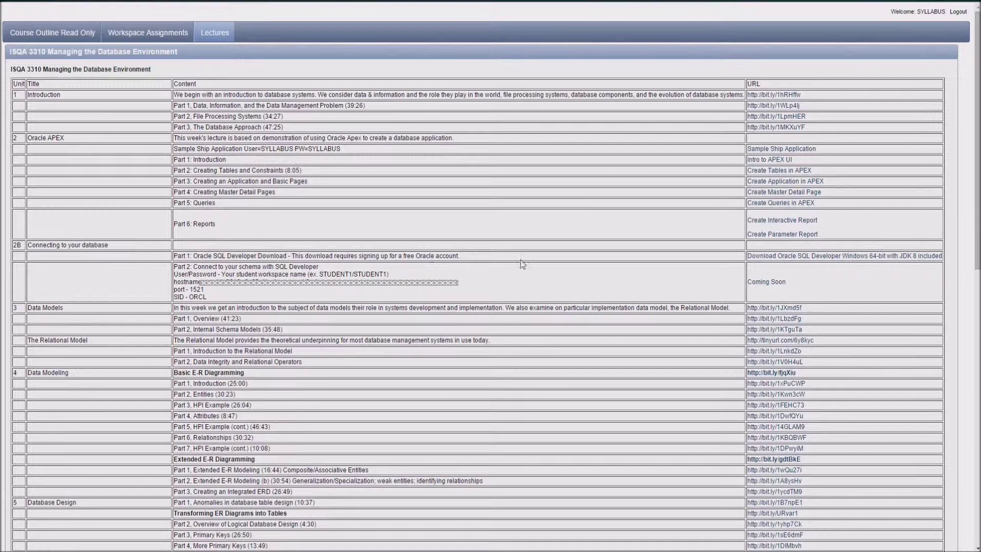
Step: Follow the SQL Developer Windows 64-bit download link and view the Oracle account sign-in form
left_click(781, 258)
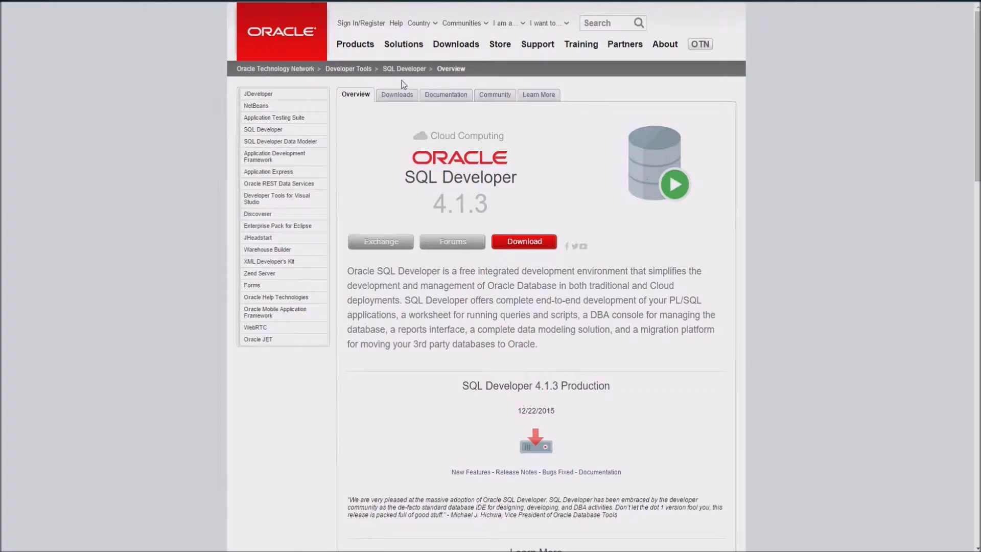
left_click(352, 26)
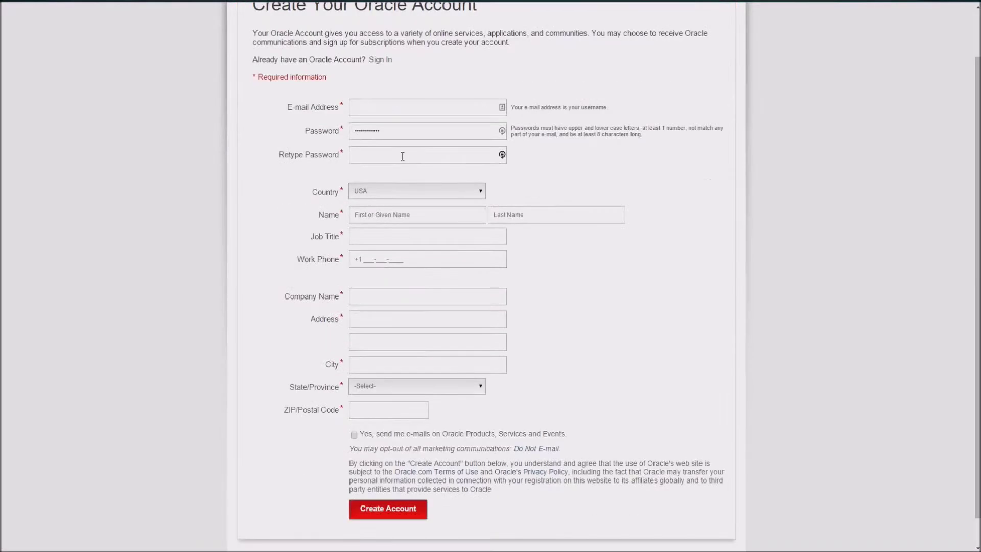
scroll(402, 156, "down", 1)
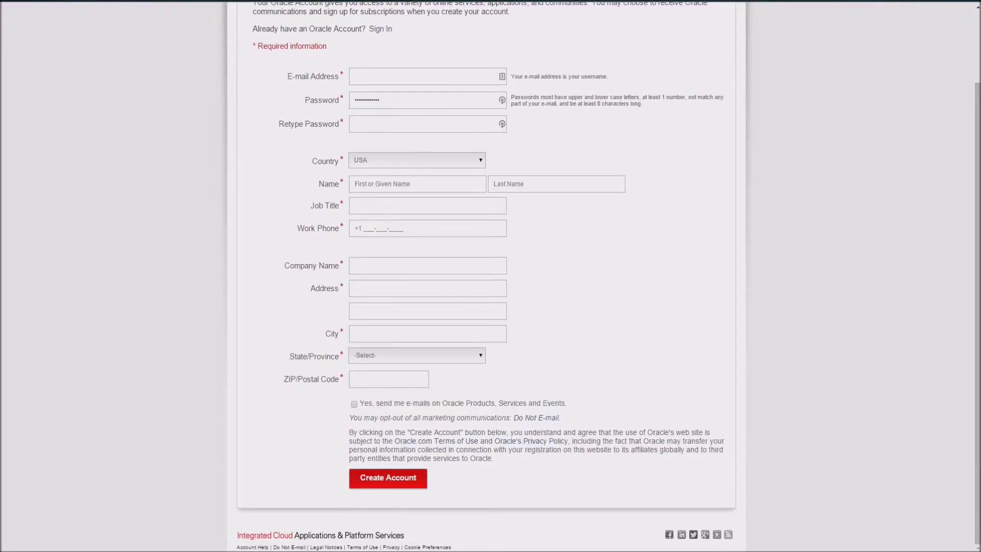
scroll(406, 506, "up", 3)
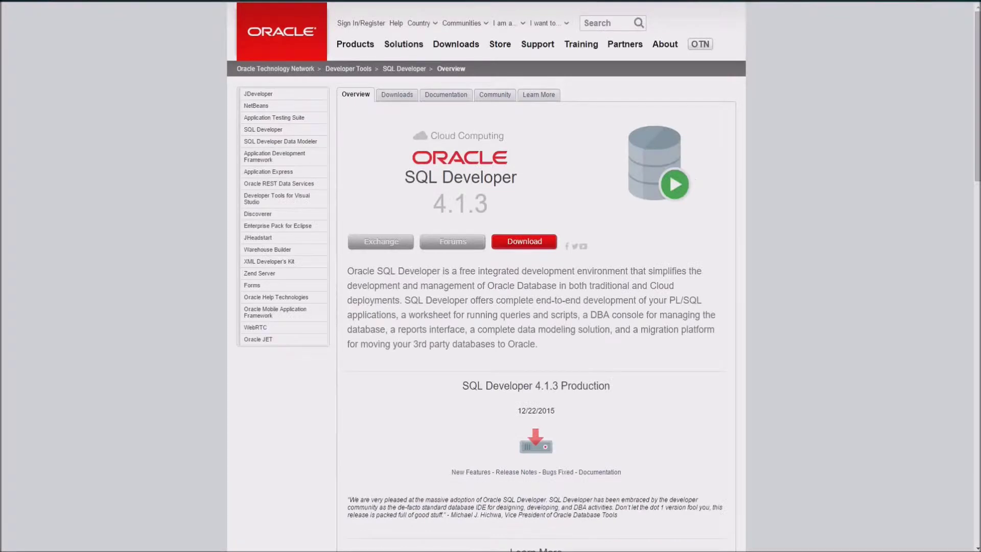
Step: Sign in to Oracle and reach the SQL Developer 4.1.3 Downloads page
left_click(355, 43)
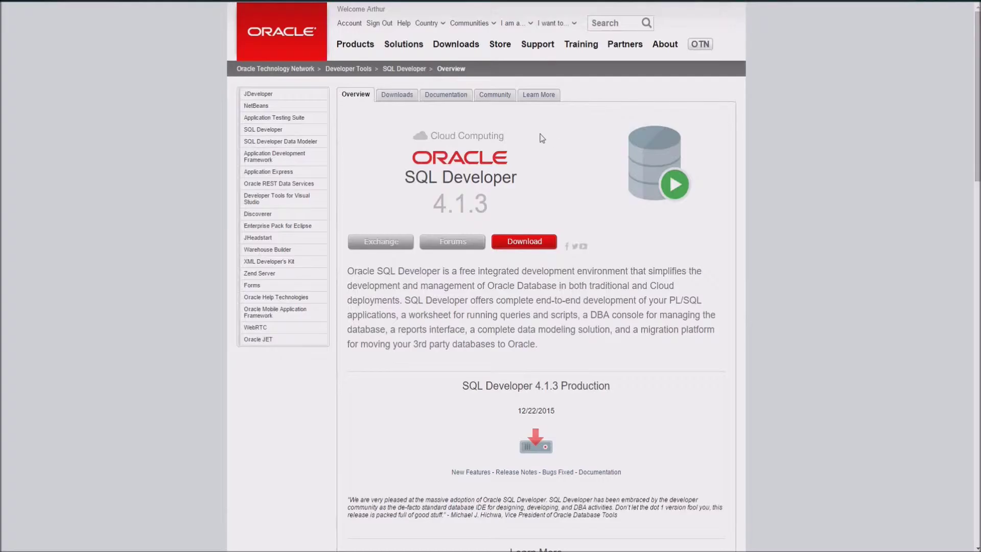
left_click(533, 245)
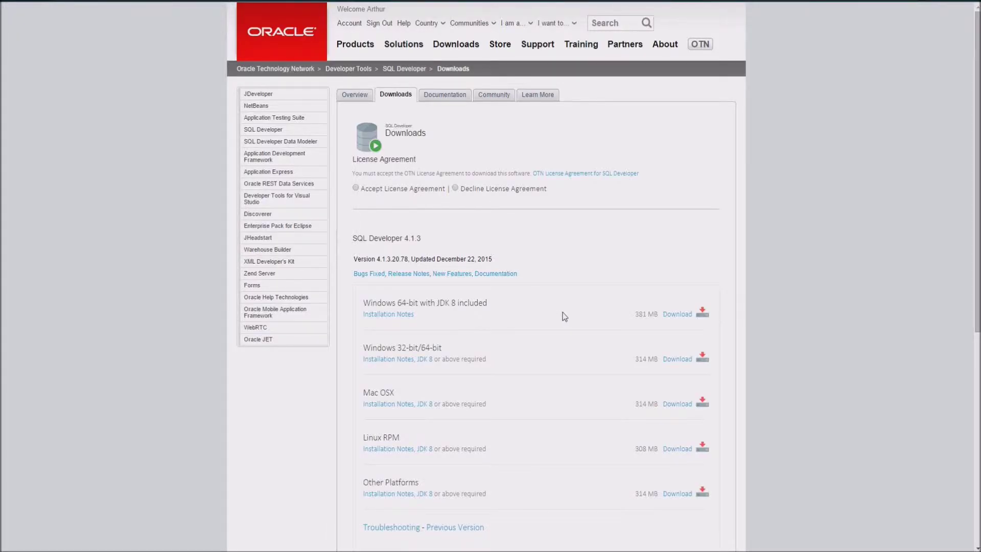
Step: Accept the license and download the SQL Developer Windows 64-bit build with JDK 8
left_click(677, 315)
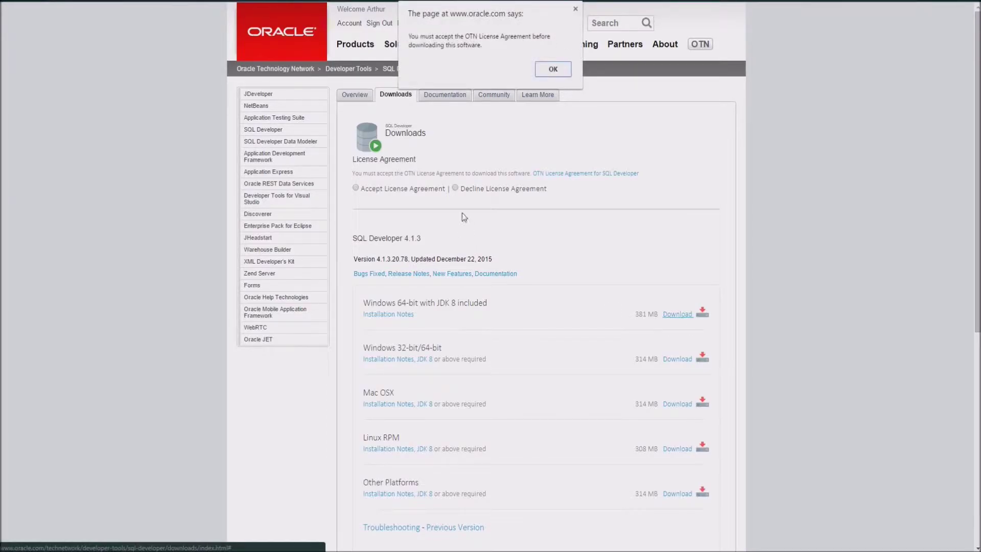
left_click(554, 69)
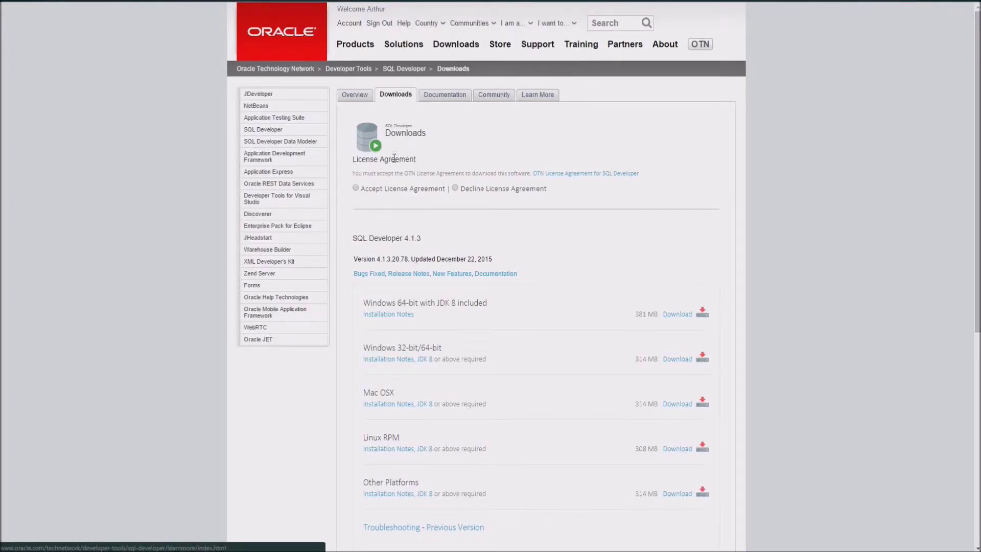
left_click(355, 189)
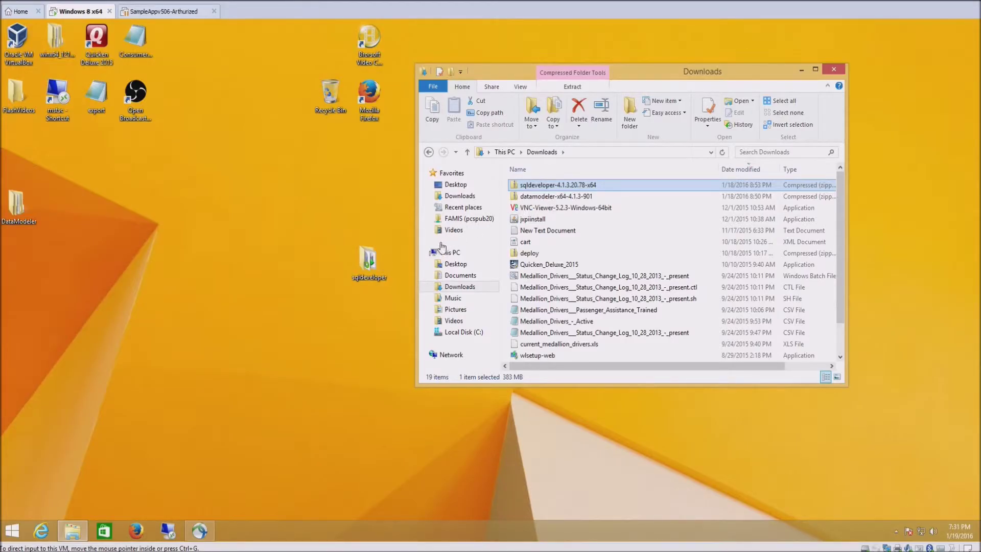
Step: Open the desktop sqldeveloper folder and launch sqldeveloper.exe
left_click(369, 263)
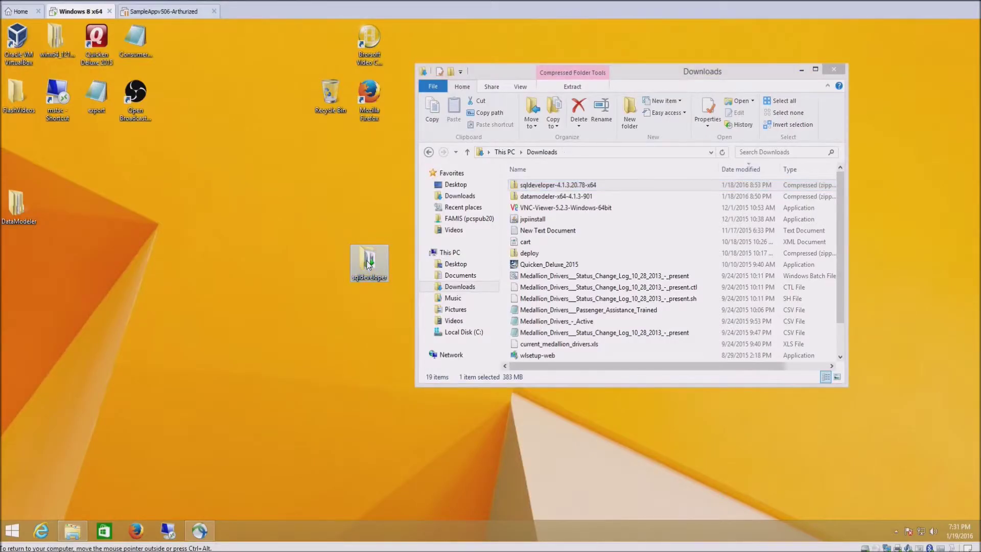
double_click(368, 262)
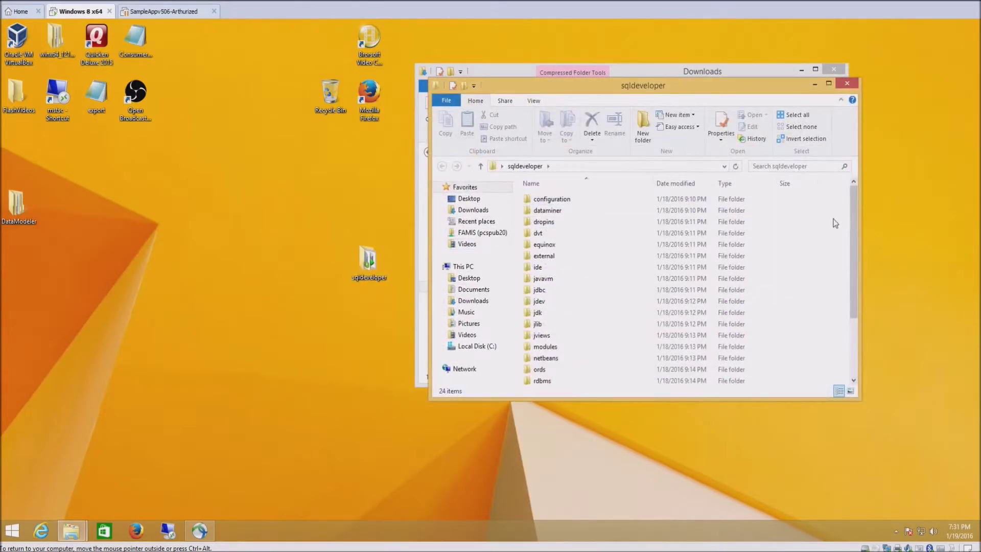
left_click_drag(854, 222, 848, 295)
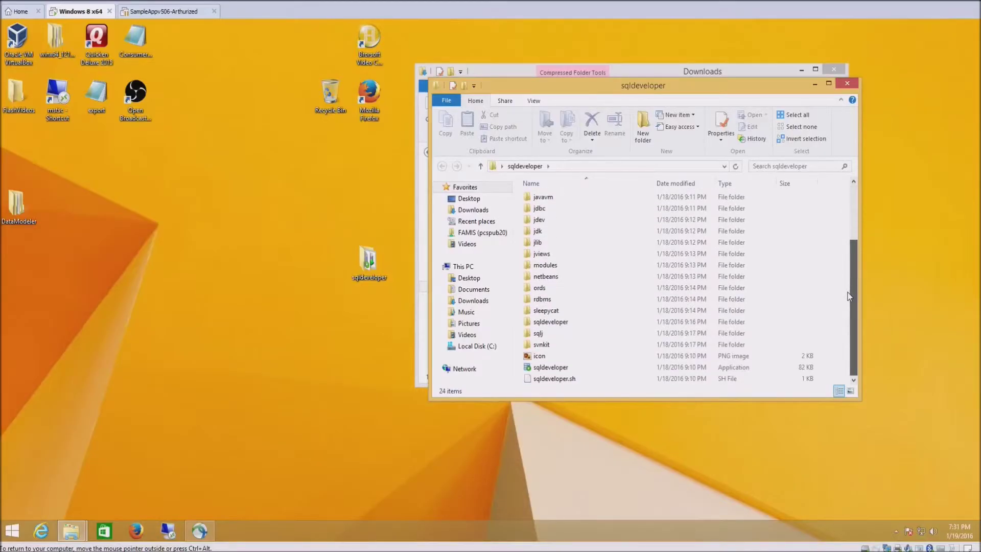
left_click(550, 367)
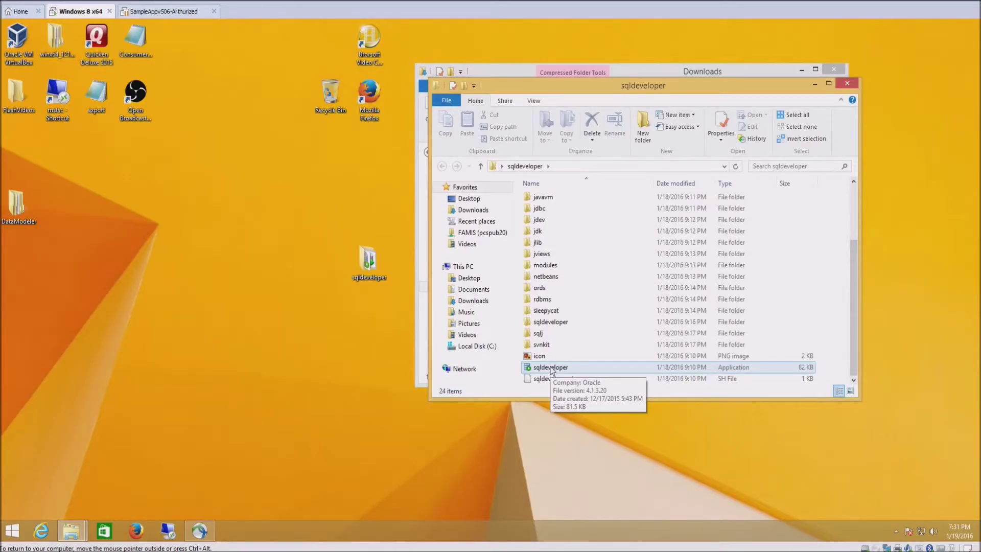
double_click(551, 368)
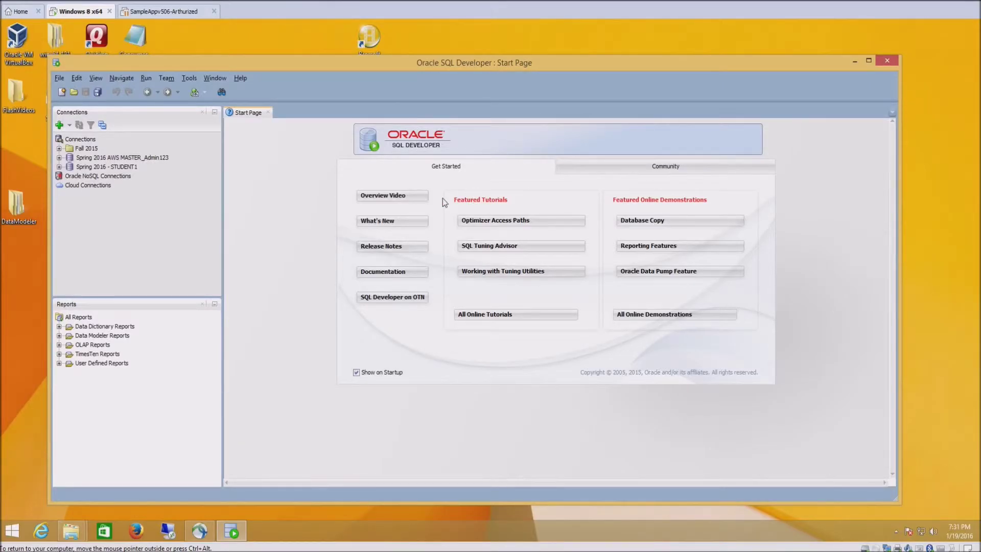
Step: Maximize SQL Developer and select the Spring 2016 - STUDENT1 connection
left_click(870, 62)
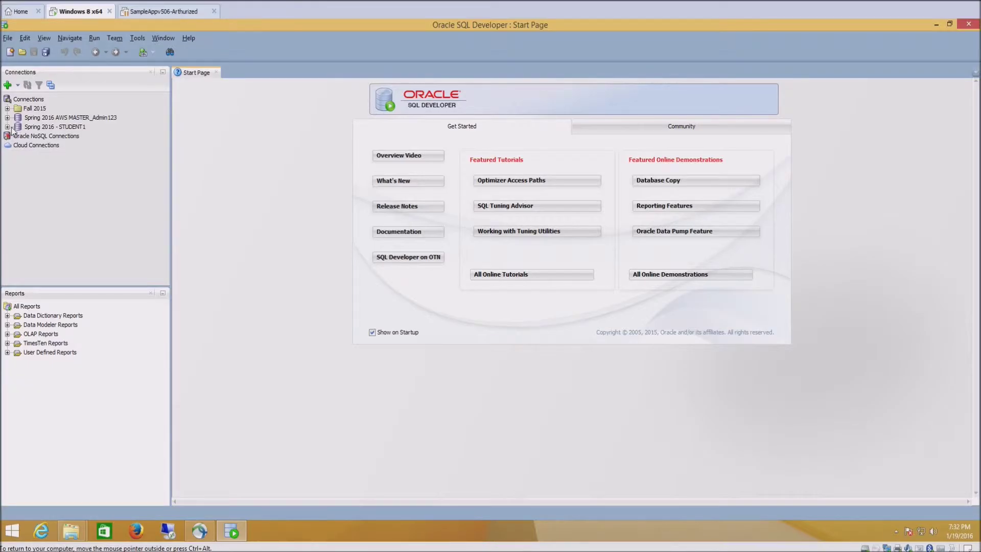
left_click(31, 127)
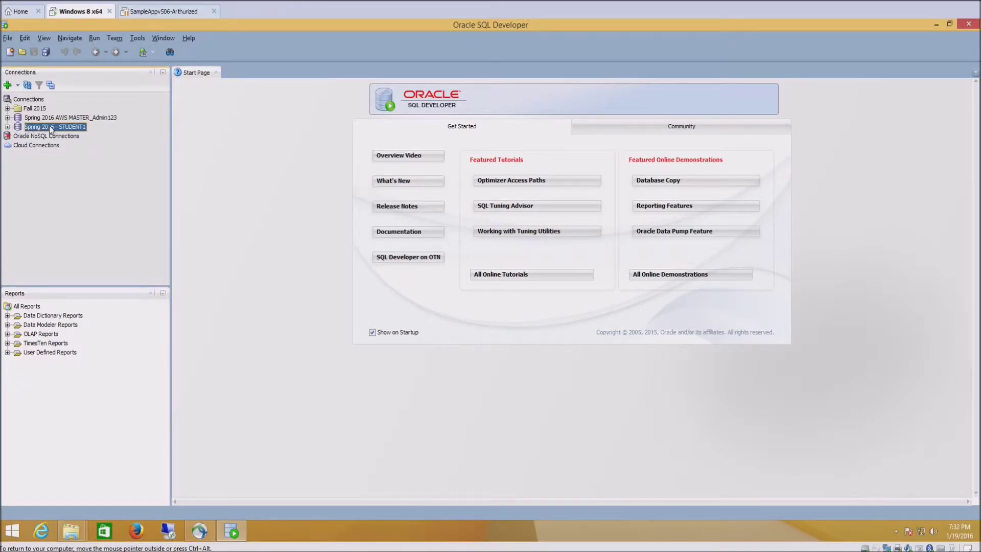
Step: Open the STUDENT1 connection settings and update its name, username and password fields
right_click(51, 128)
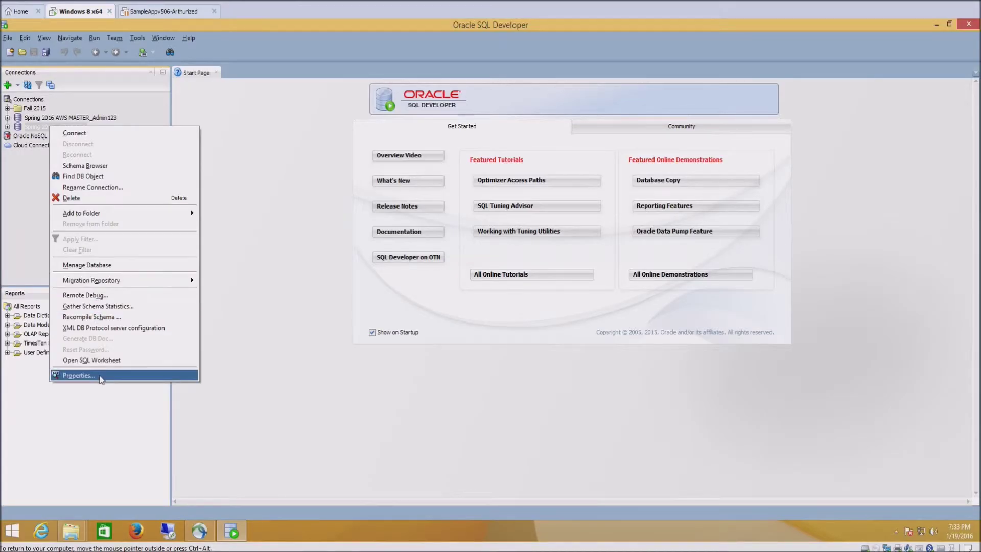
left_click(100, 376)
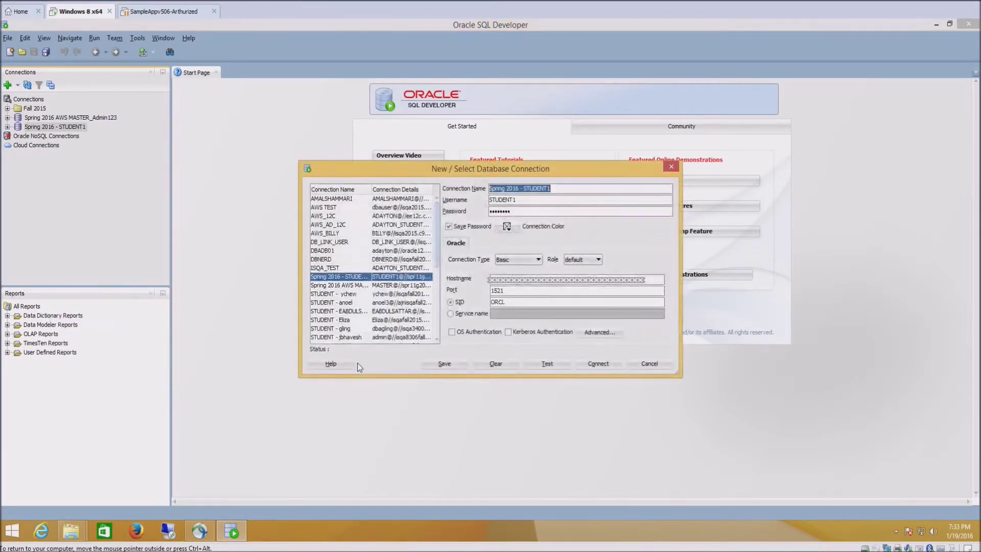
left_click(553, 189)
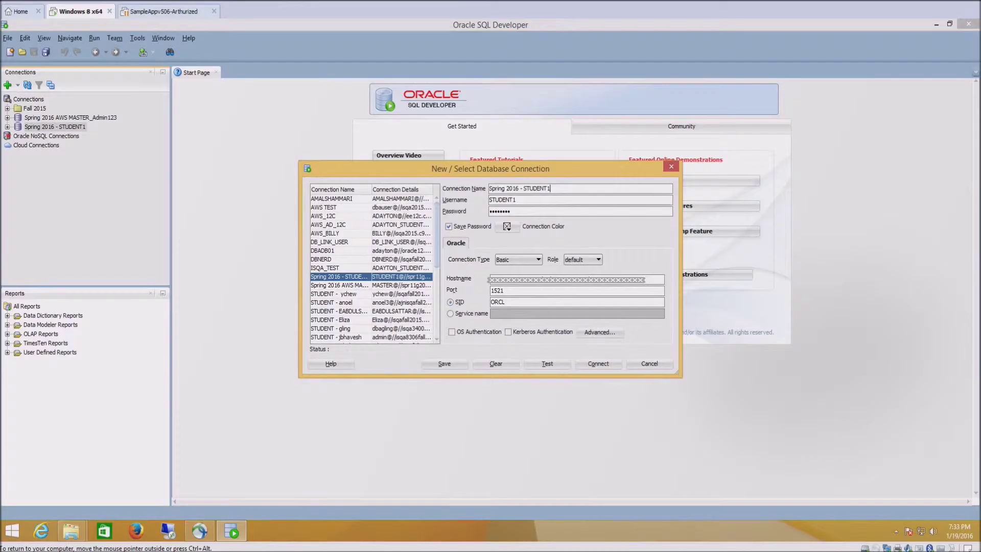
key("ctrl+a")
key("Tab")
key("ctrl+a")
key("Tab")
key("Tab")
Step: Test the updated STUDENT1 connection successfully, save it, and close the dialog
left_click(548, 363)
left_click(451, 362)
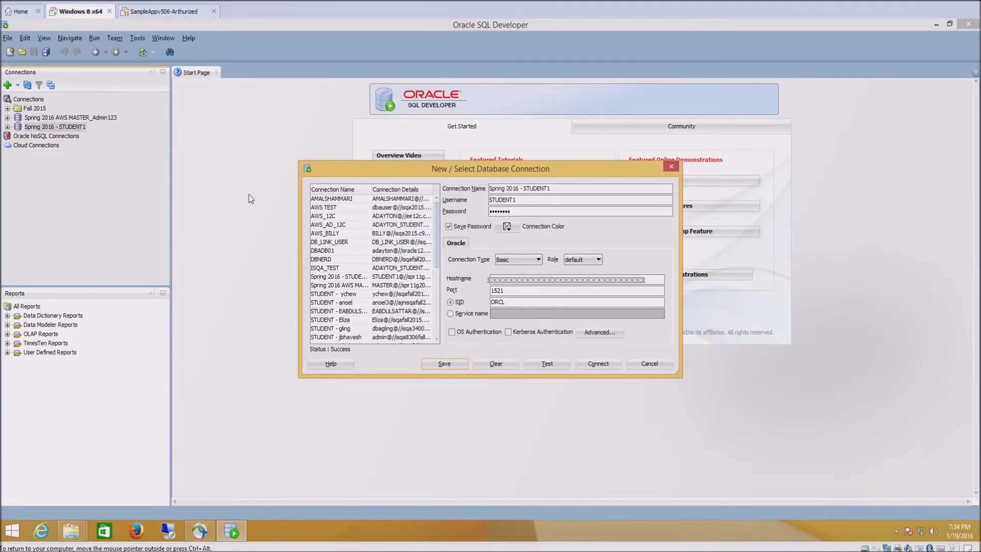
left_click(672, 167)
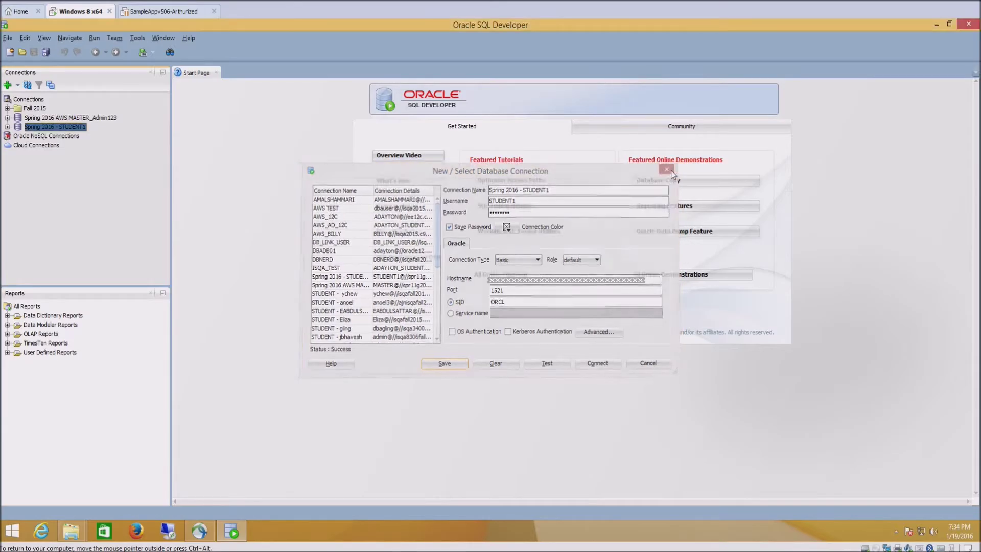
Step: Connect to the Spring 2016 - STUDENT1 database from its context menu
right_click(48, 128)
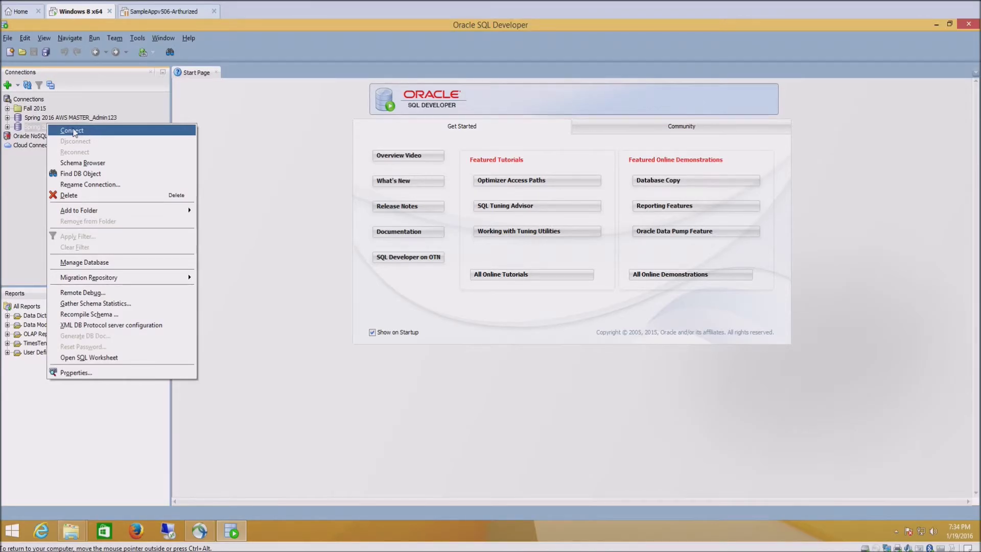
left_click(74, 131)
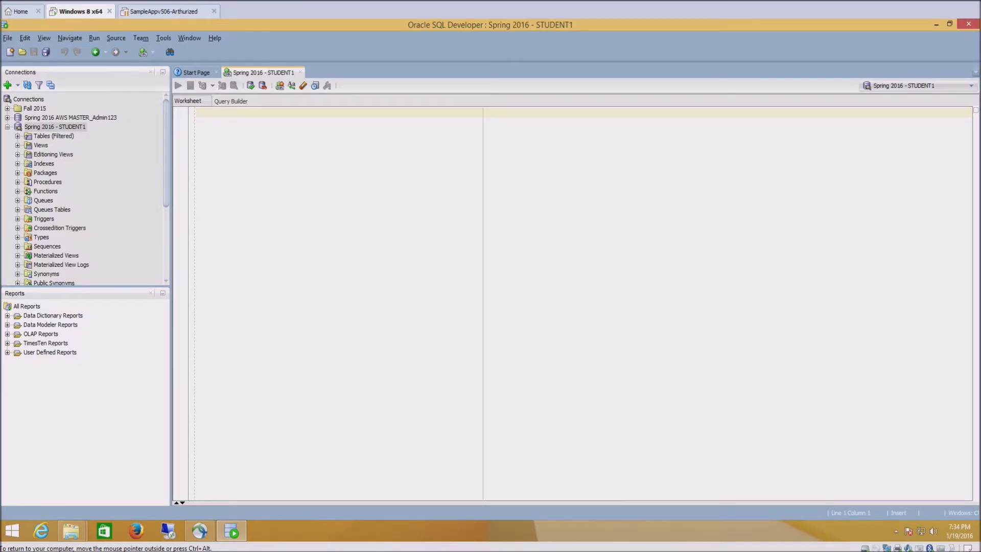
type("selec")
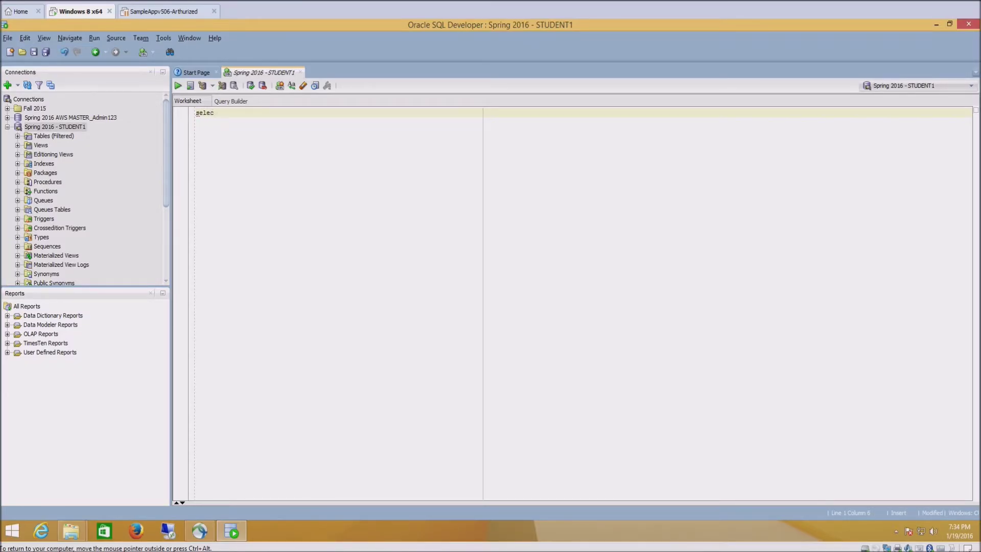
type("t * from ")
type("ship_")
type("tab;")
Step: Run select * from ship_tab, rerunning it, so four ship rows appear
key("ctrl+Return")
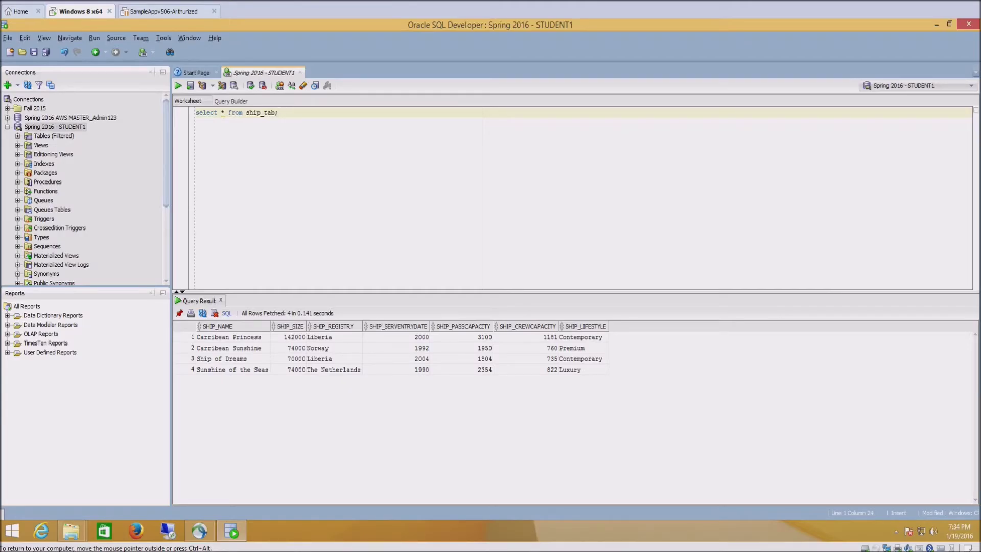
left_click_drag(281, 113, 186, 107)
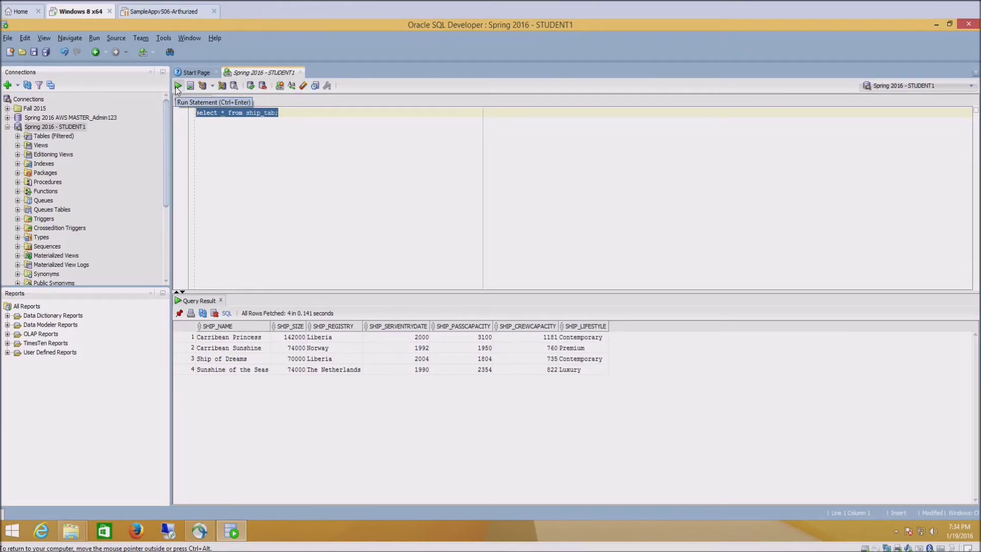
left_click(177, 86)
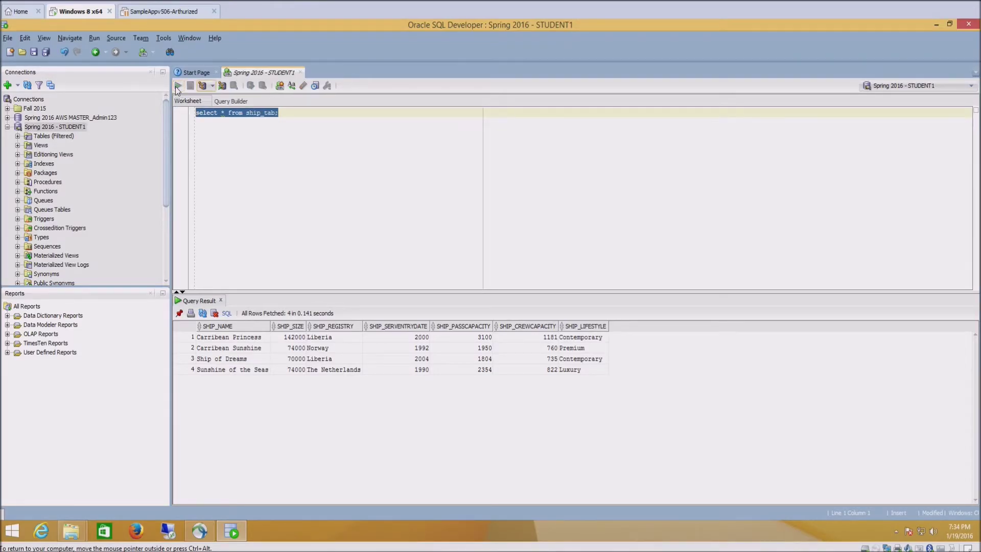
key("End")
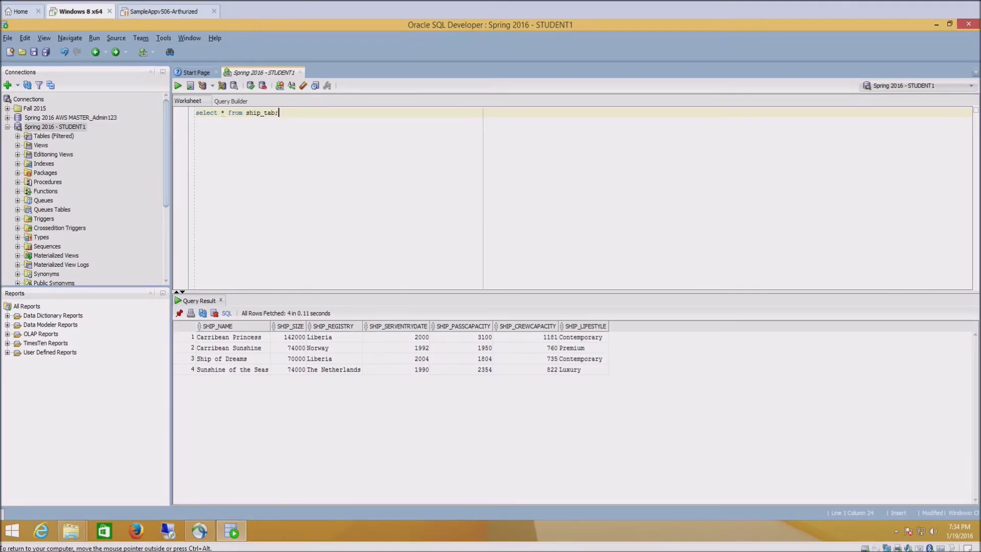
key("ctrl+Return")
Step: Use Reset Password on the STUDENT1 connection to submit a new confirmed password
right_click(74, 130)
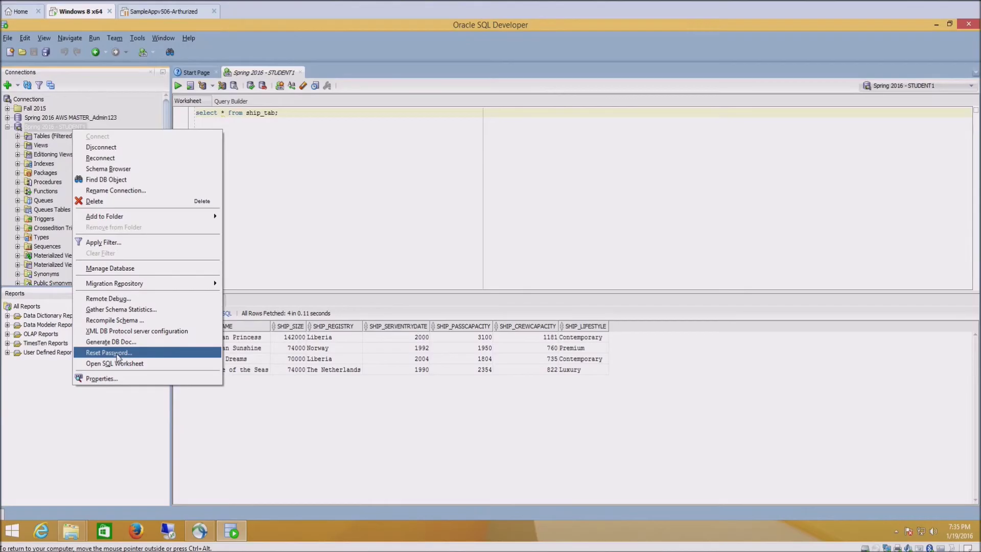
left_click(117, 355)
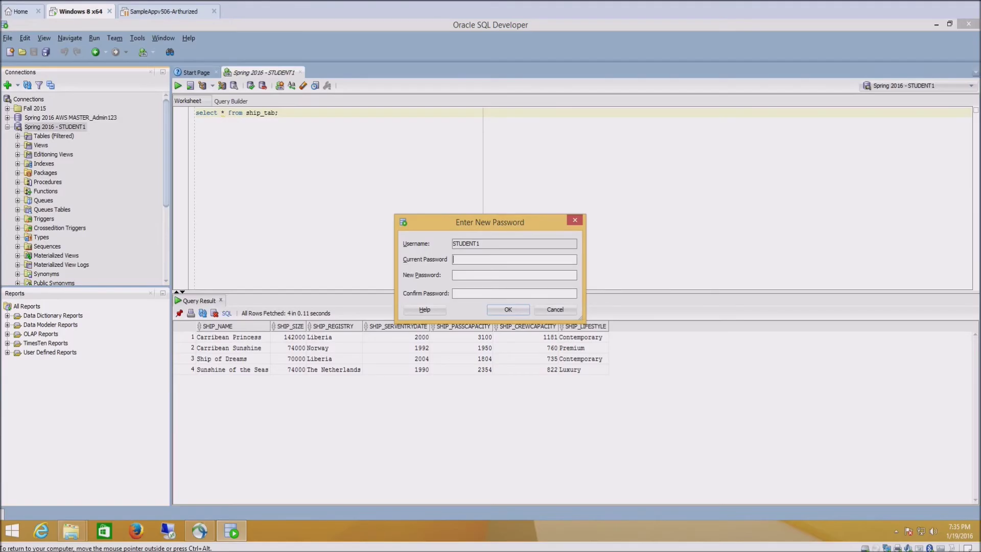
type("***")
type("**")
type("****")
type("***")
type("****")
type("***")
left_click(506, 309)
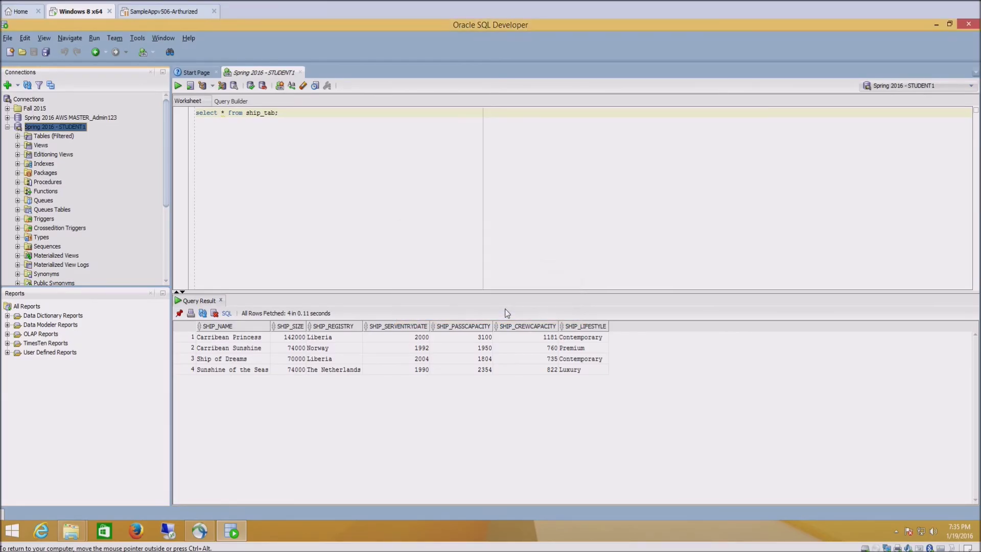
Step: Open the STUDENT1 connection Properties and highlight the saved password for replacement
right_click(53, 125)
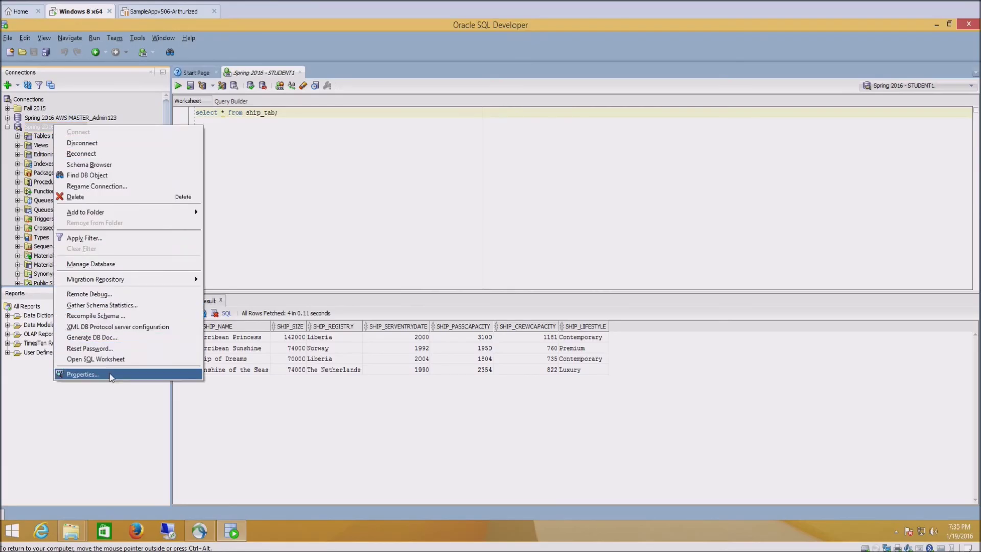
left_click(111, 376)
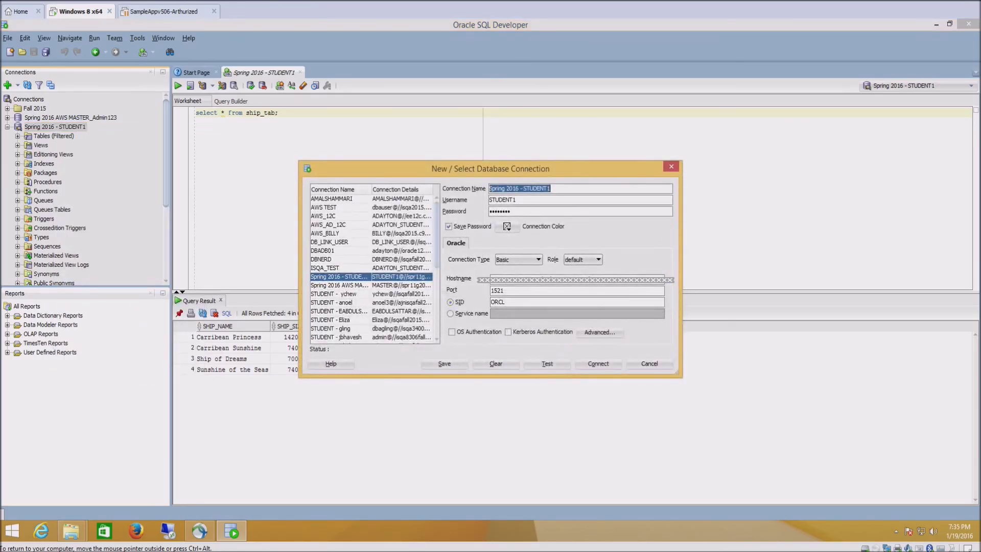
double_click(502, 212)
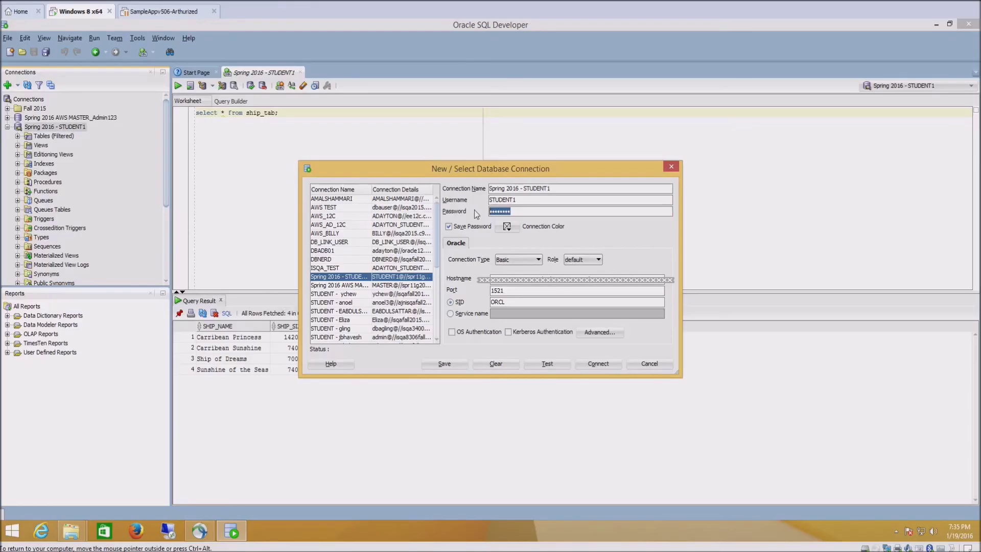